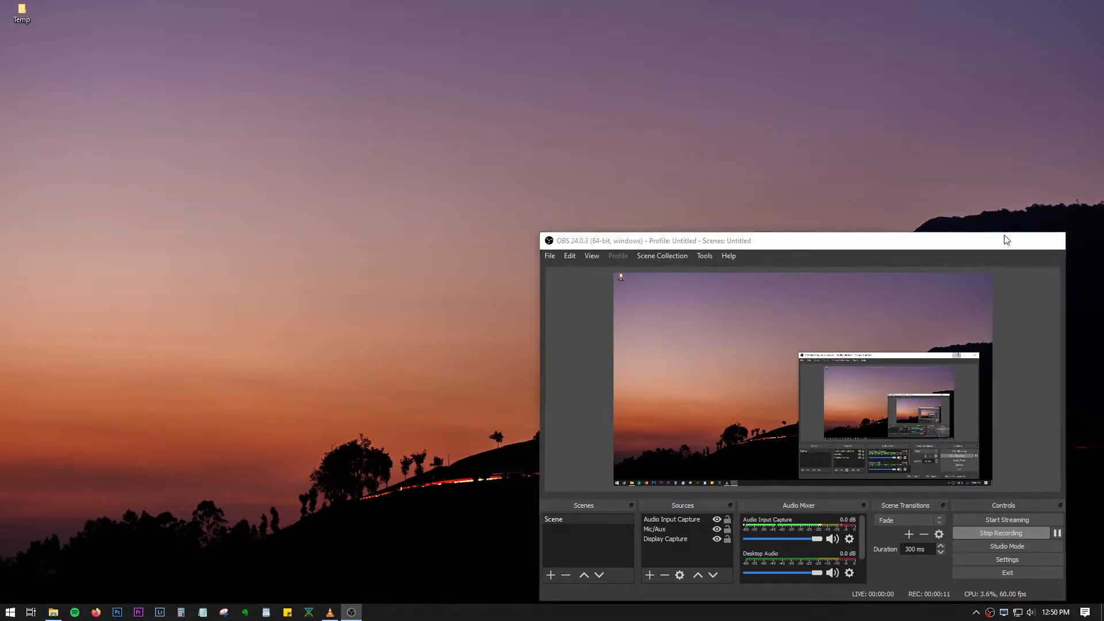
Clear the recorder window away, switch to VLC media player and open its Convert / Save dialog
click(1002, 241)
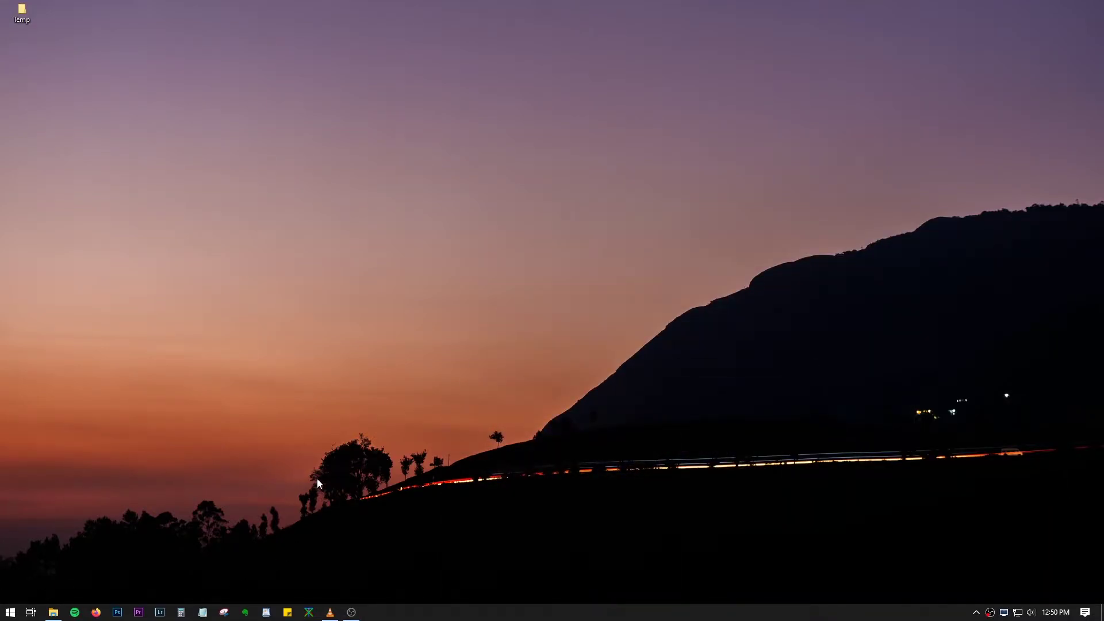
click(337, 613)
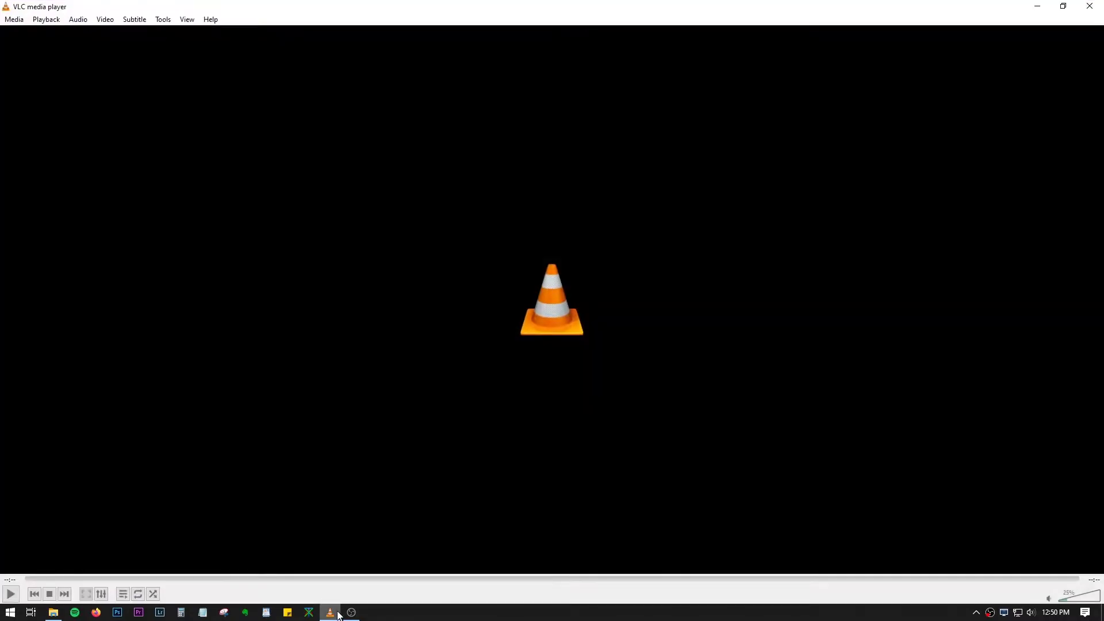
click(14, 19)
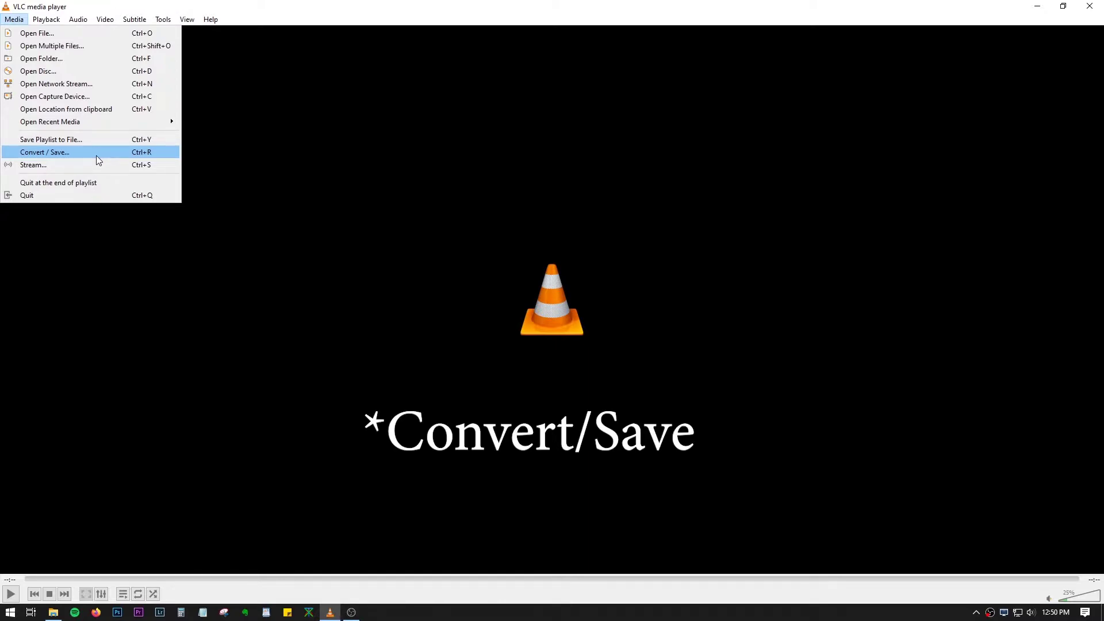
click(54, 150)
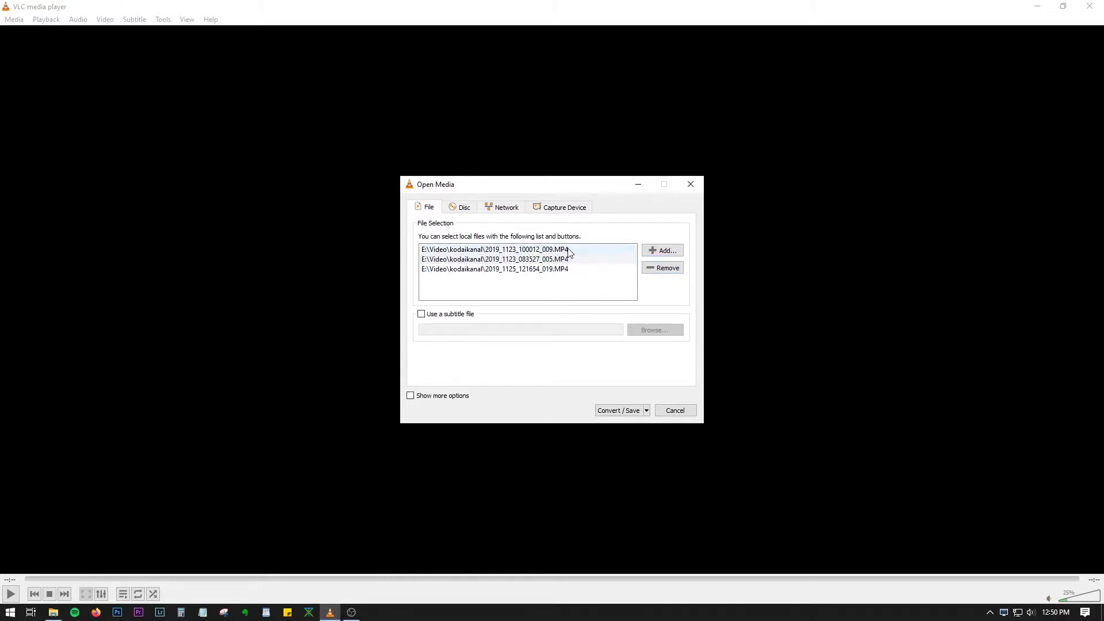
Remove all previously listed videos from the file selection
click(662, 268)
click(594, 254)
key(Delete)
key(Delete)
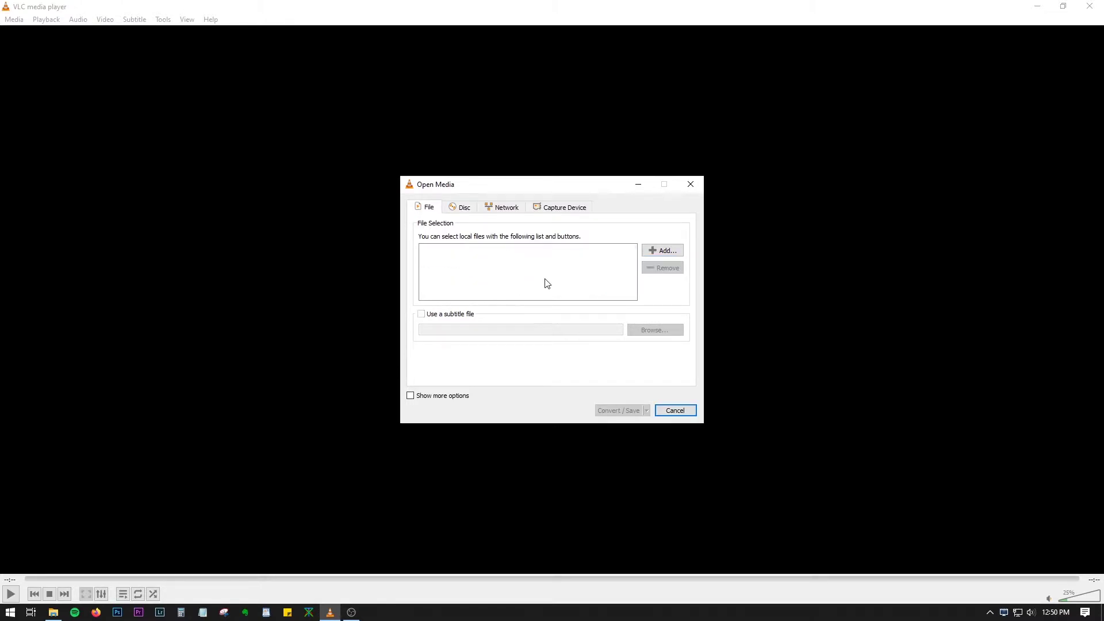
Add the video 2019_1123_083527_005 from the kodaikanal folder and proceed to its conversion settings
click(662, 253)
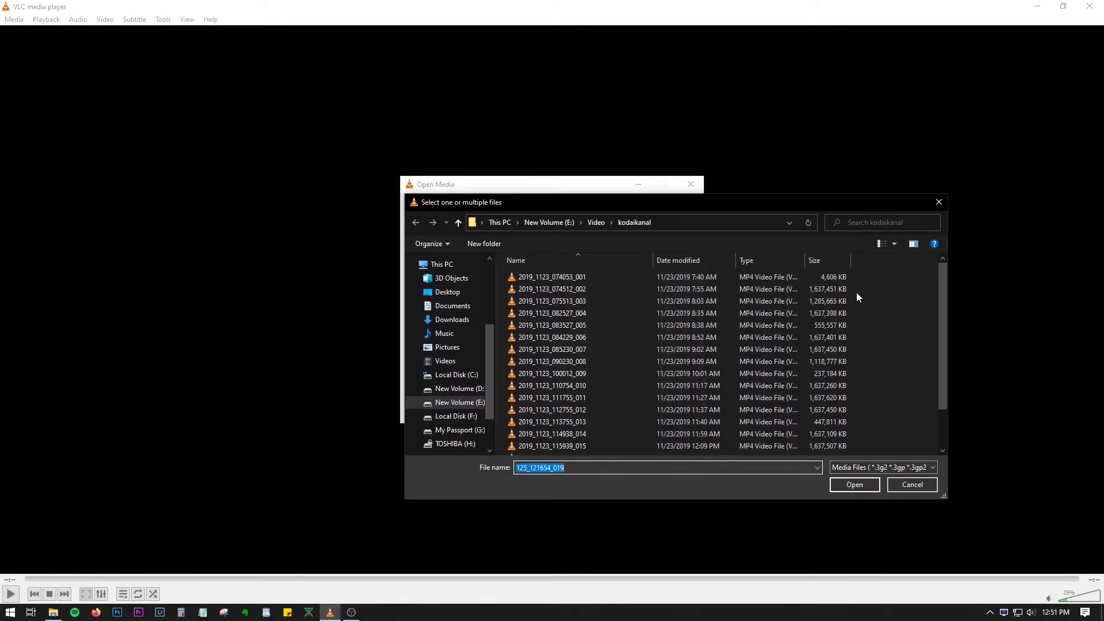
click(842, 331)
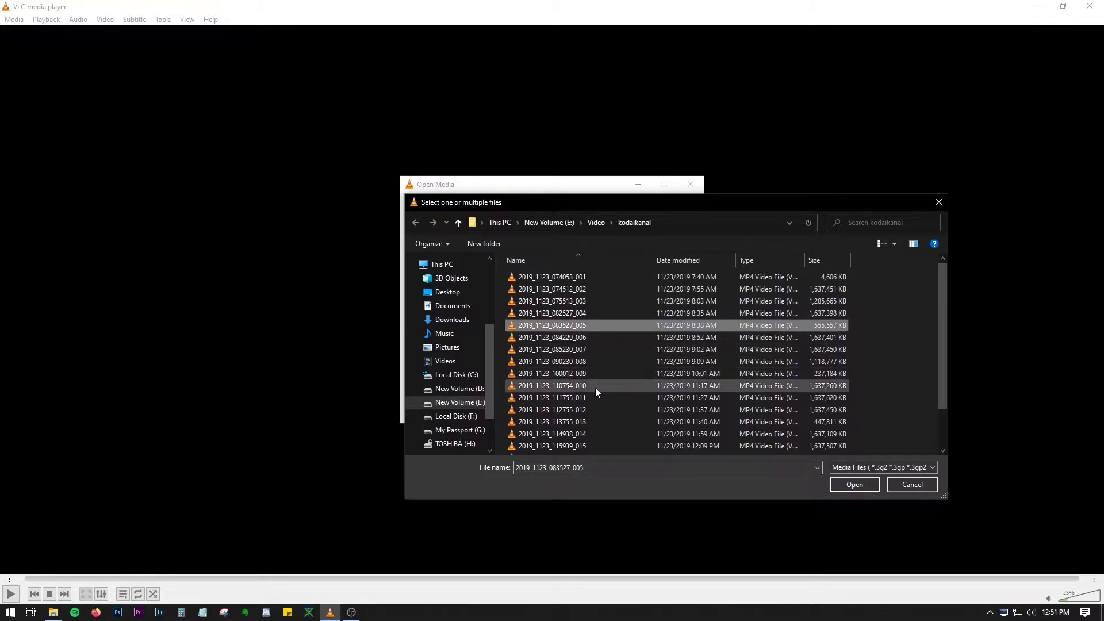
click(860, 483)
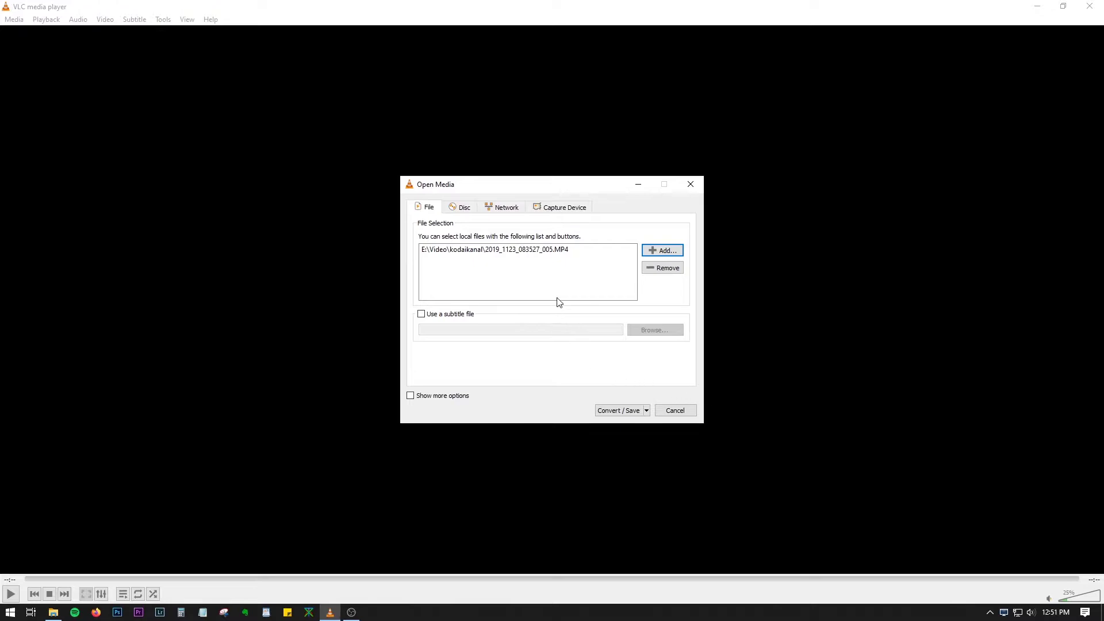
click(626, 412)
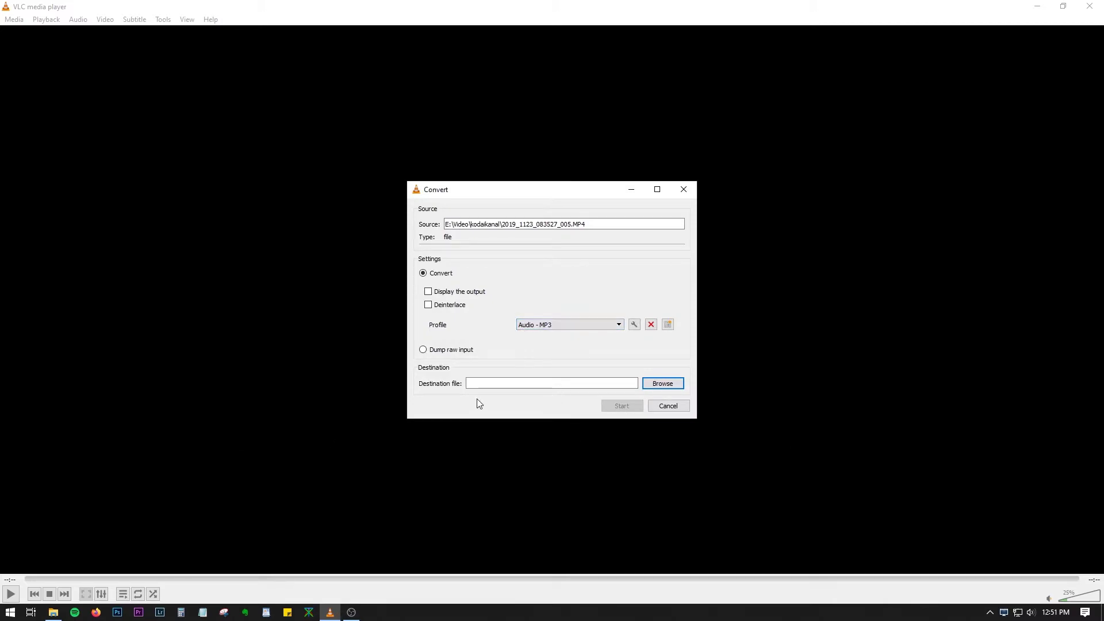
Browse the available conversion profiles and choose Audio - MP3
click(572, 325)
mouse_move(618, 357)
mouse_down()
mouse_move(619, 396)
mouse_move(619, 351)
mouse_move(625, 388)
mouse_move(621, 369)
mouse_up()
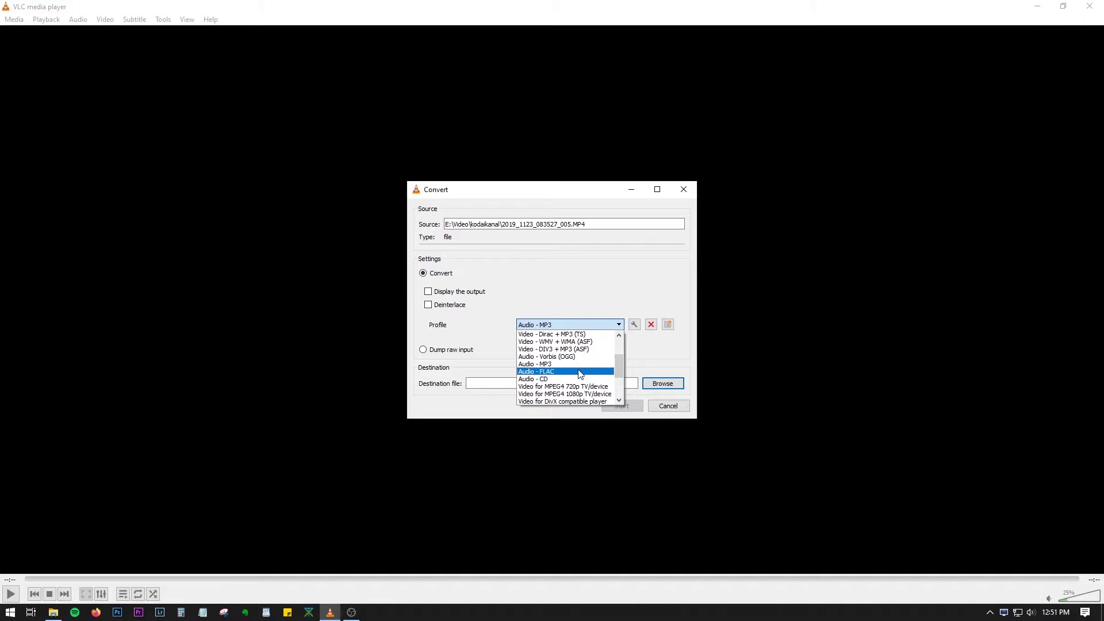
click(618, 400)
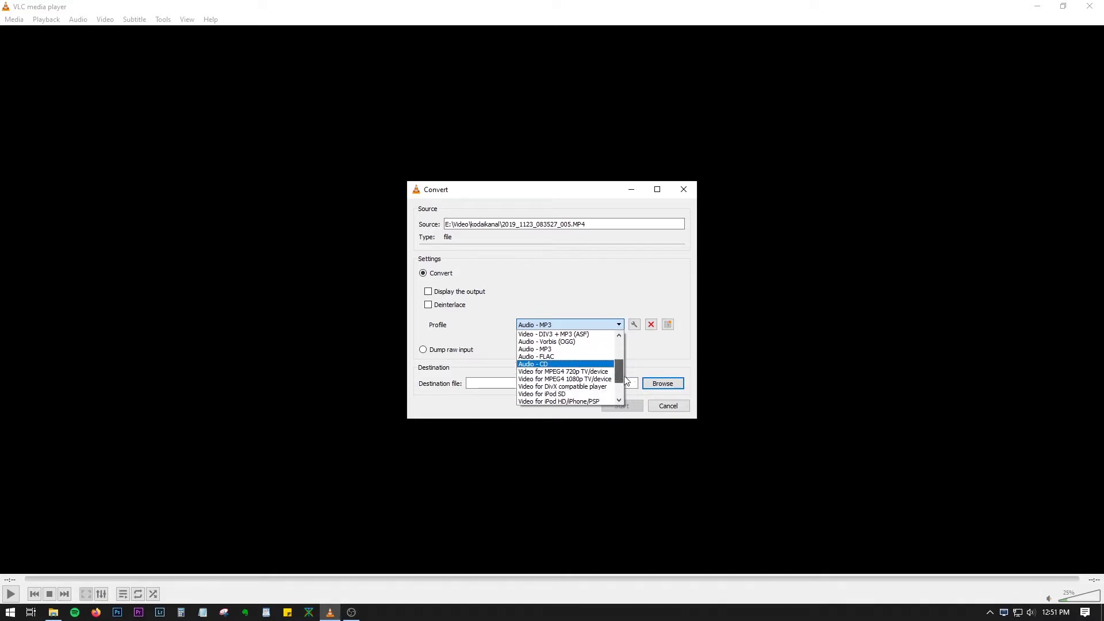
scroll(581, 368, up, 6)
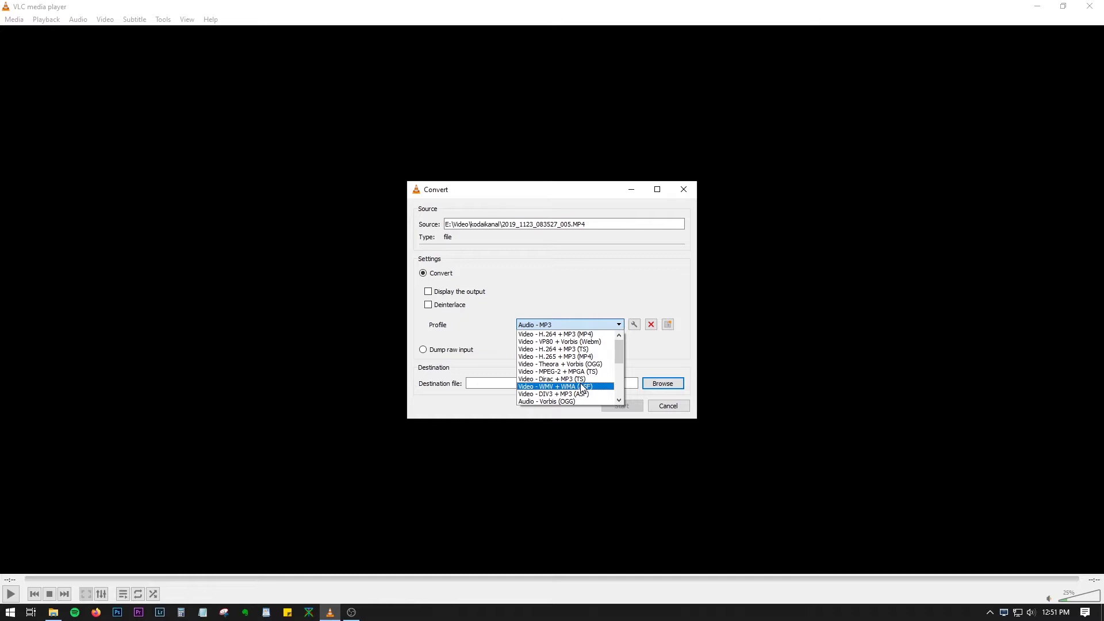
scroll(556, 368, down, 2)
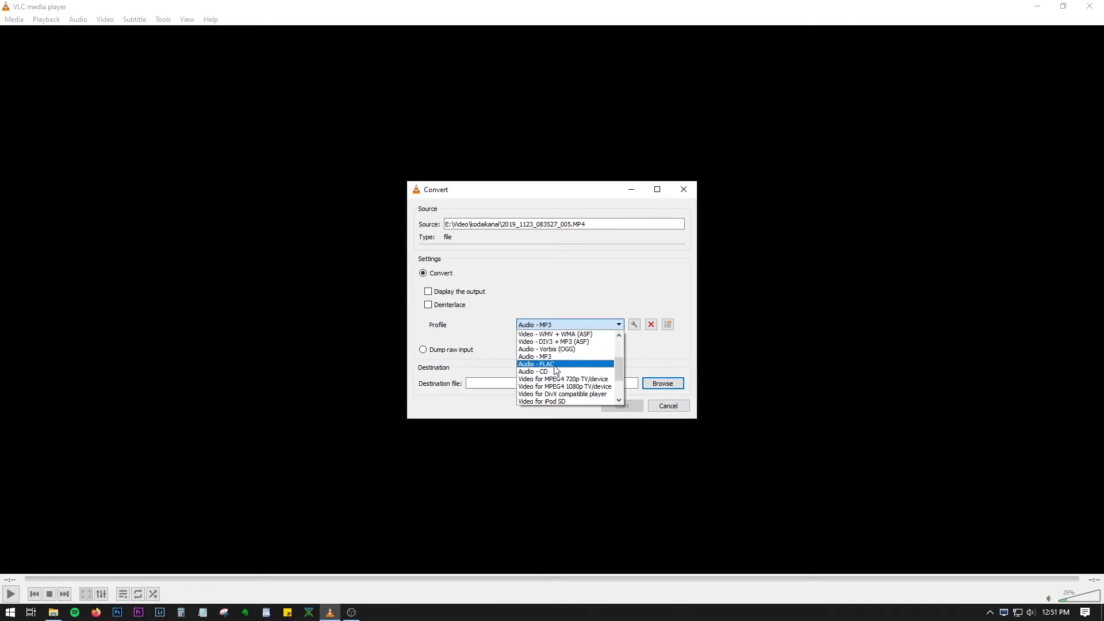
click(554, 357)
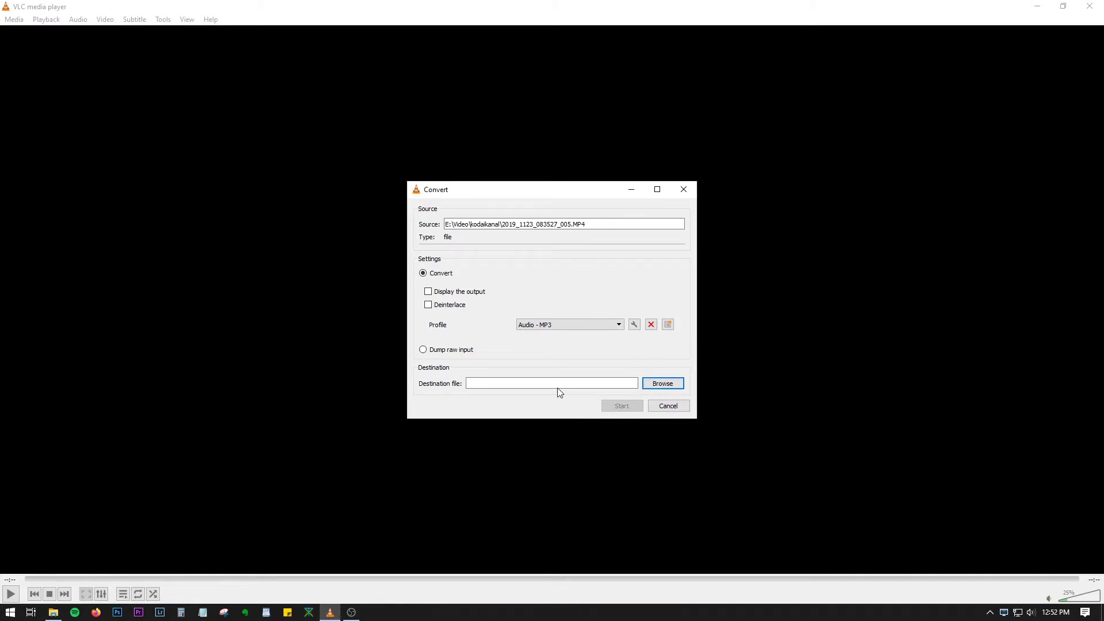
Set the destination file to an MP3 named sample on the Desktop
click(663, 384)
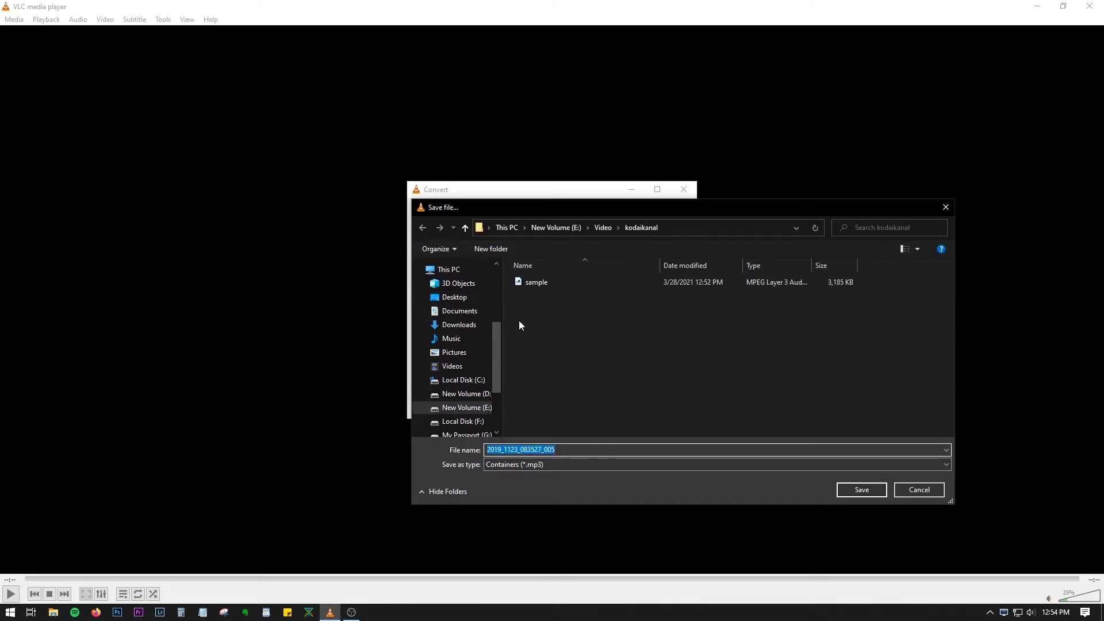
click(454, 297)
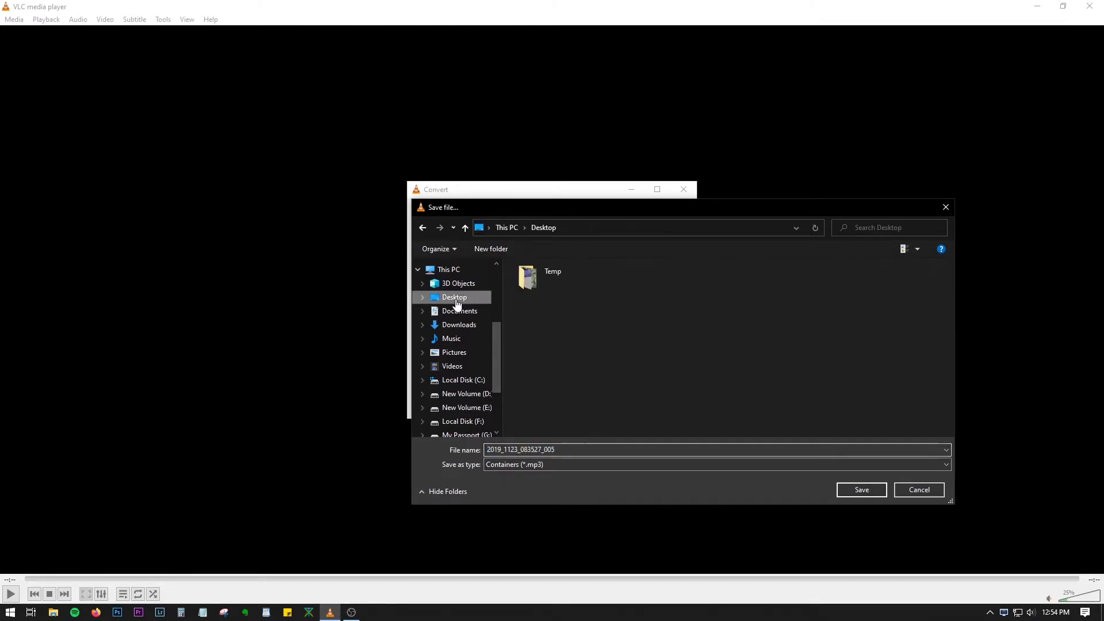
double_click(565, 451)
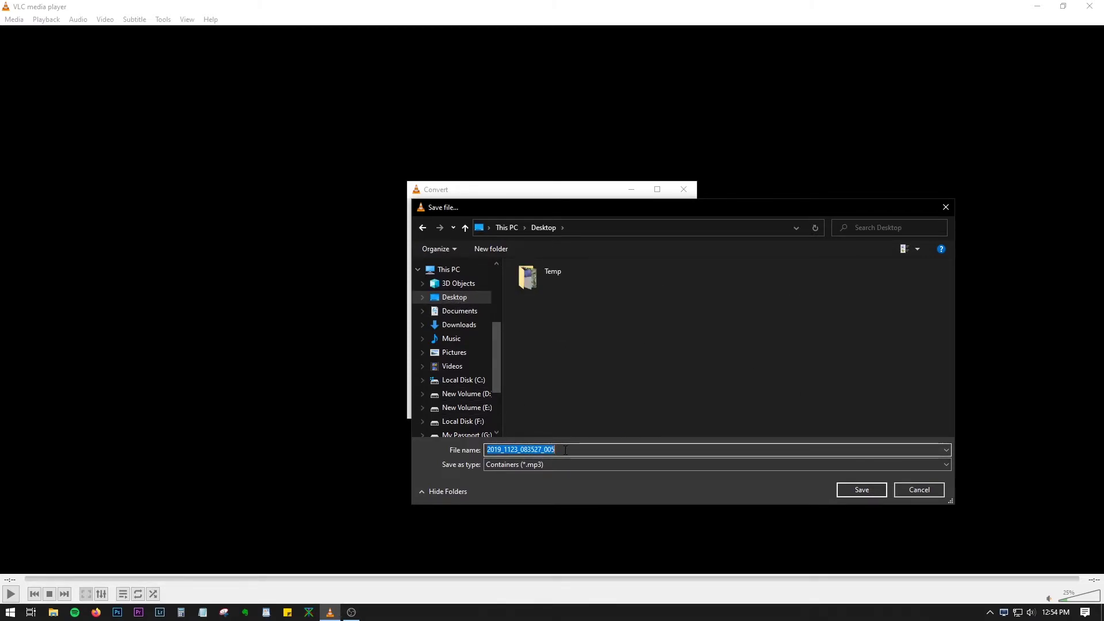
text(sa)
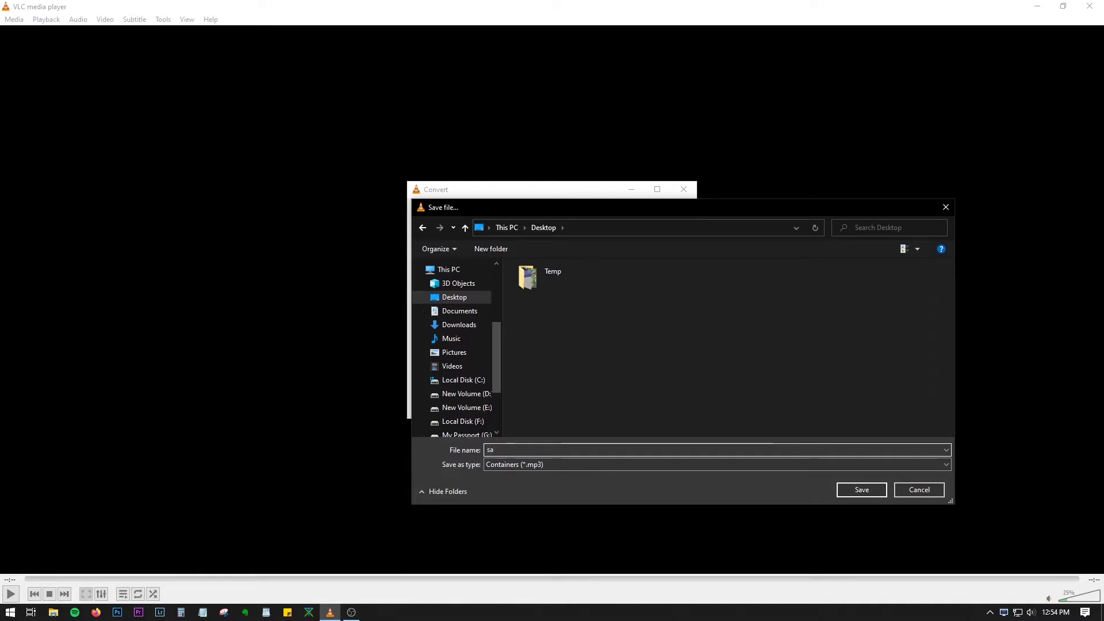
text(mple)
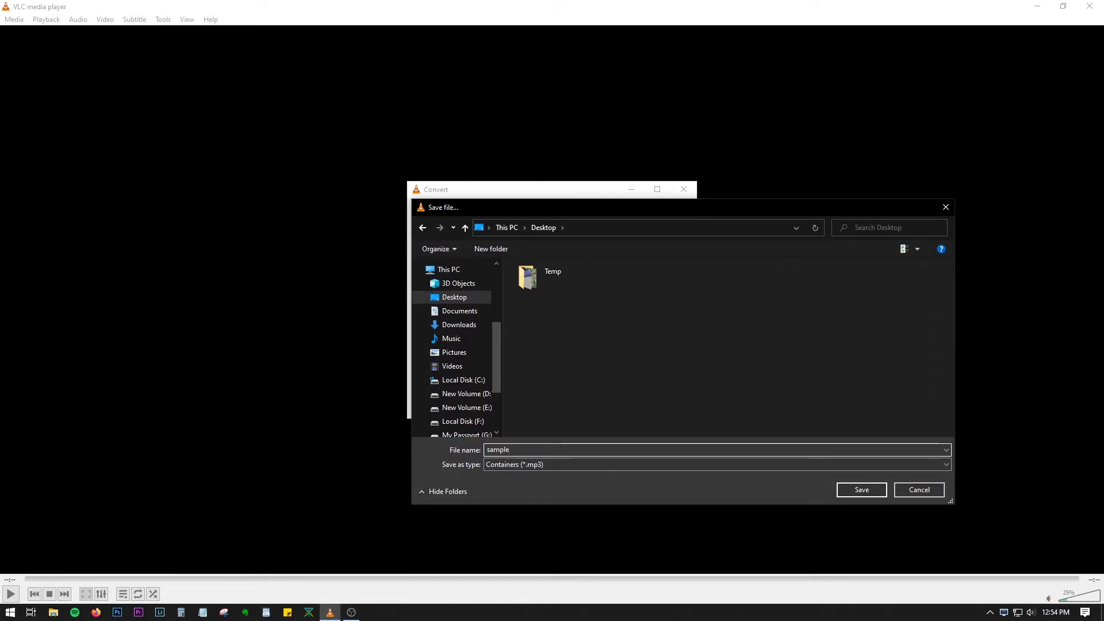
click(875, 491)
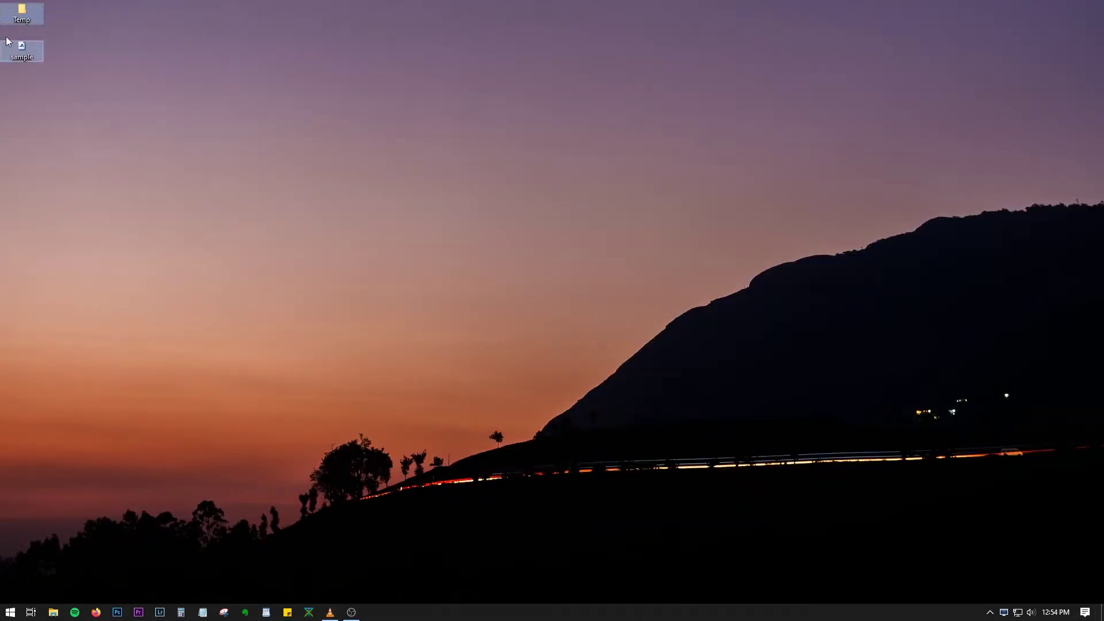
Play the converted sample file from the desktop, skip through several points of the track, and close the player
click(17, 58)
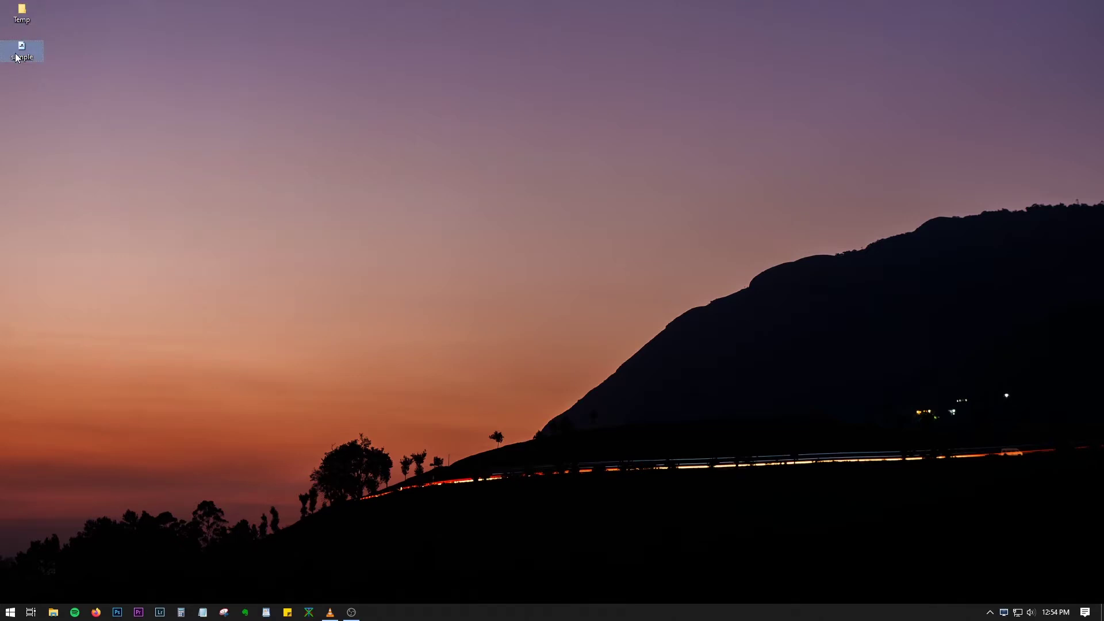
double_click(19, 57)
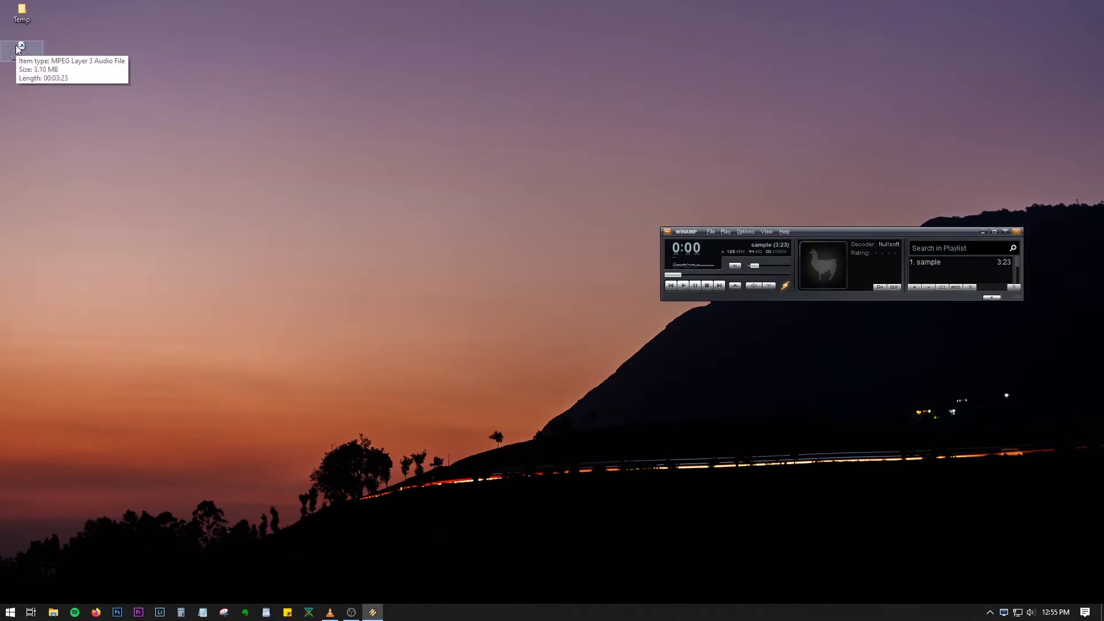
click(710, 275)
drag(739, 276, 762, 276)
click(787, 277)
click(1016, 231)
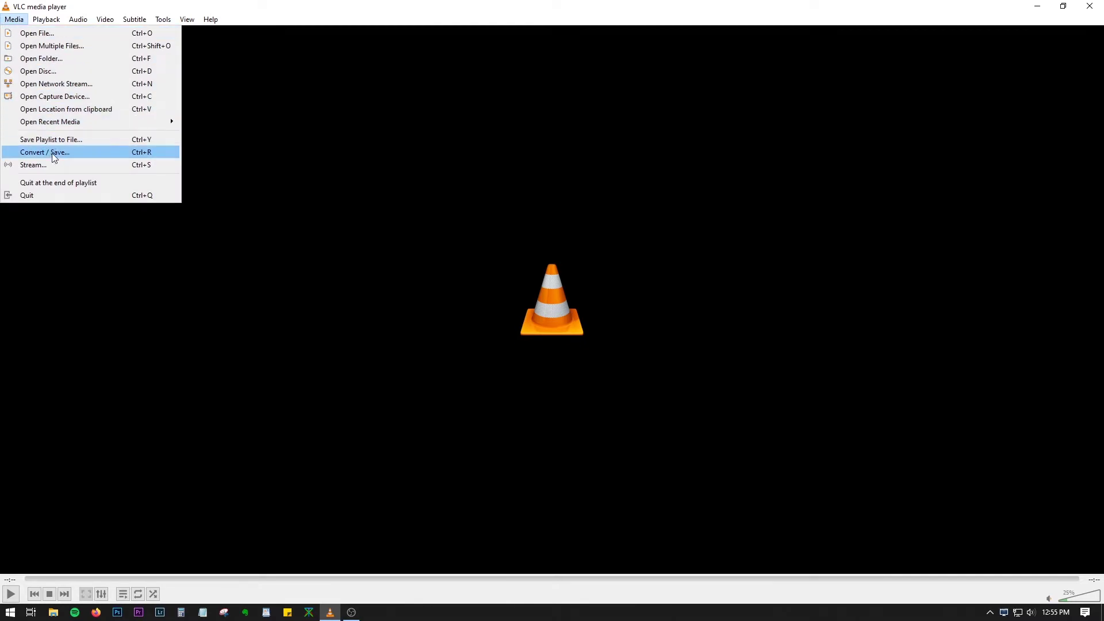
Reopen Convert / Save and add the videos 2019_1123_100012_009, 2019_1123_113755_013 and 2019_1125_121654_019 to the file selection
click(83, 154)
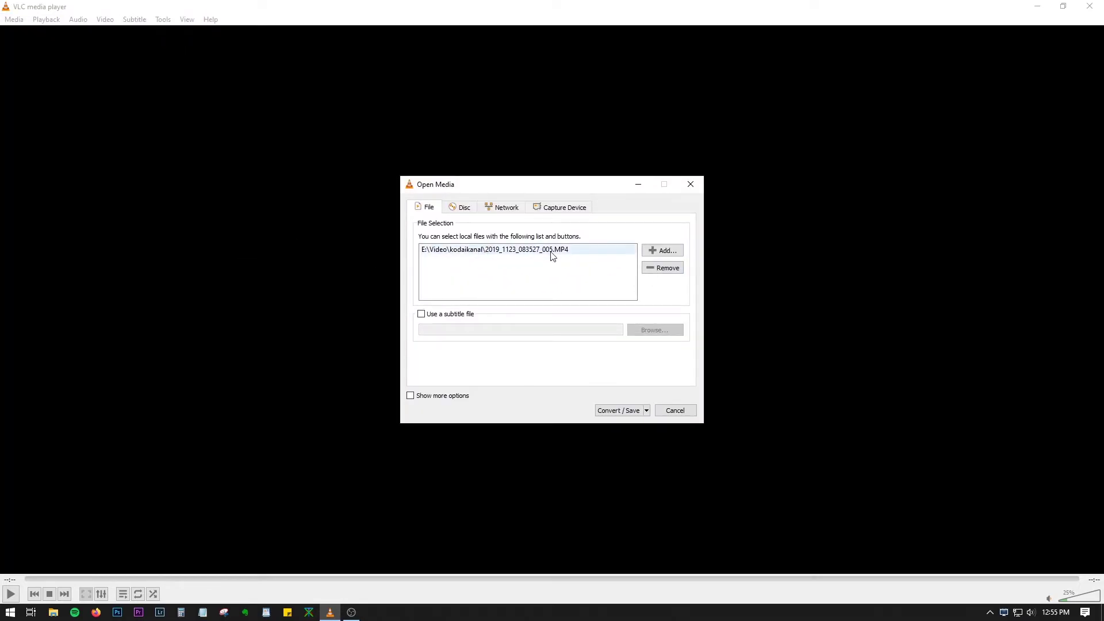
click(671, 254)
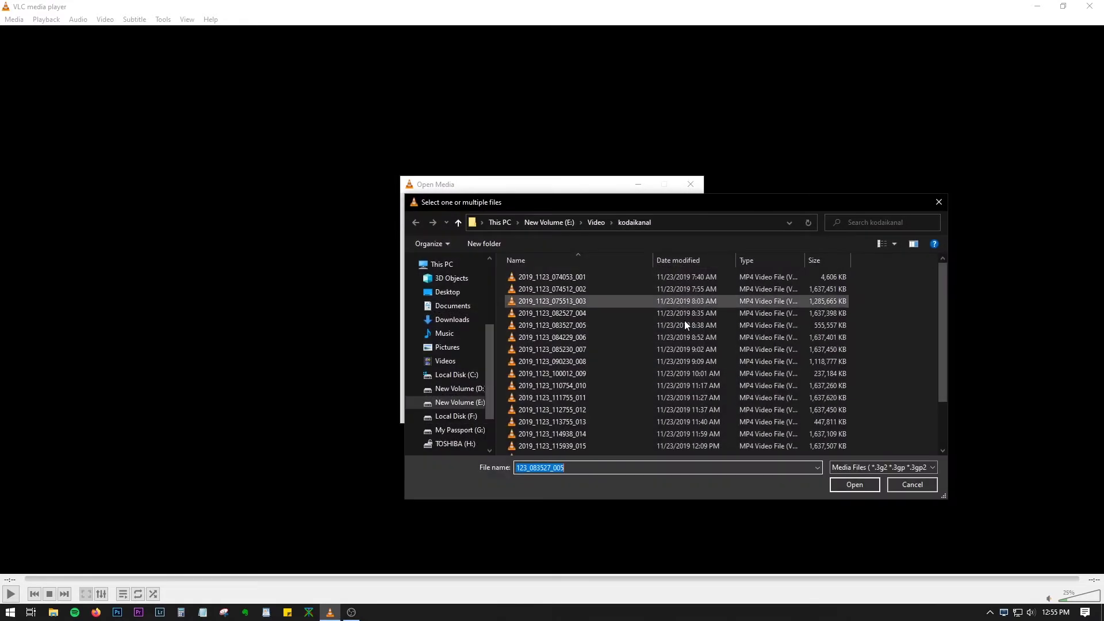
click(833, 377)
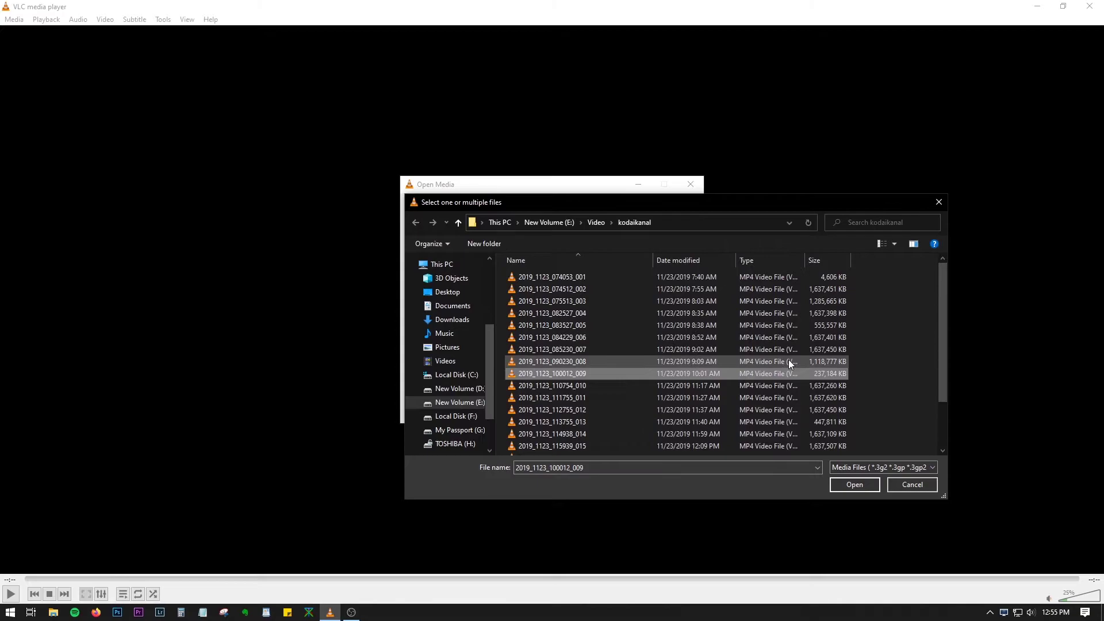
scroll(789, 360, down, 2)
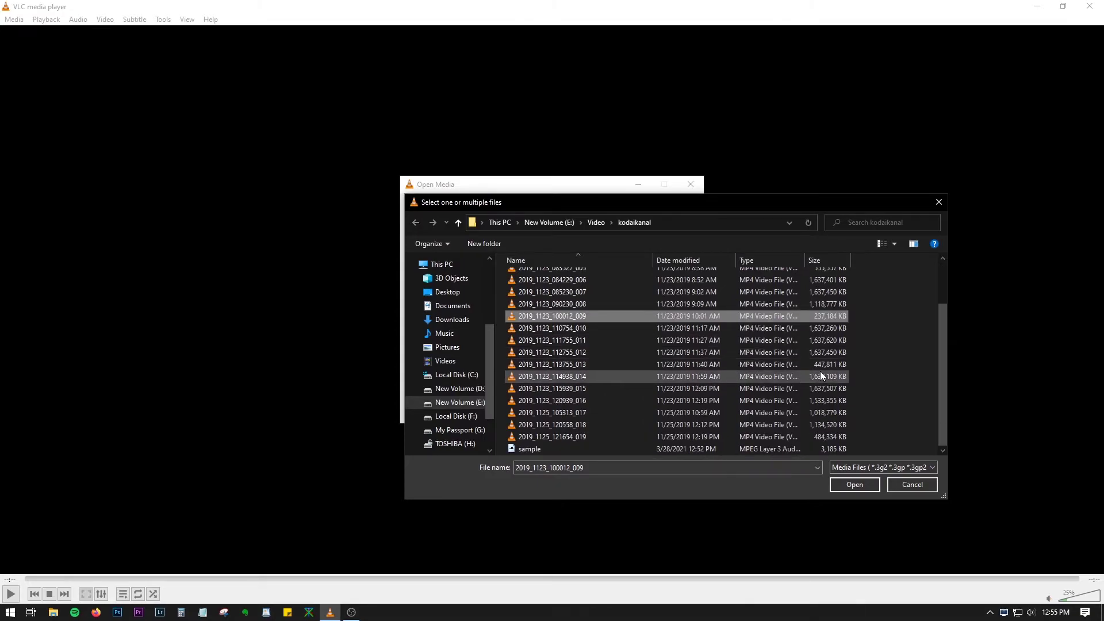
ctrl+click(820, 367)
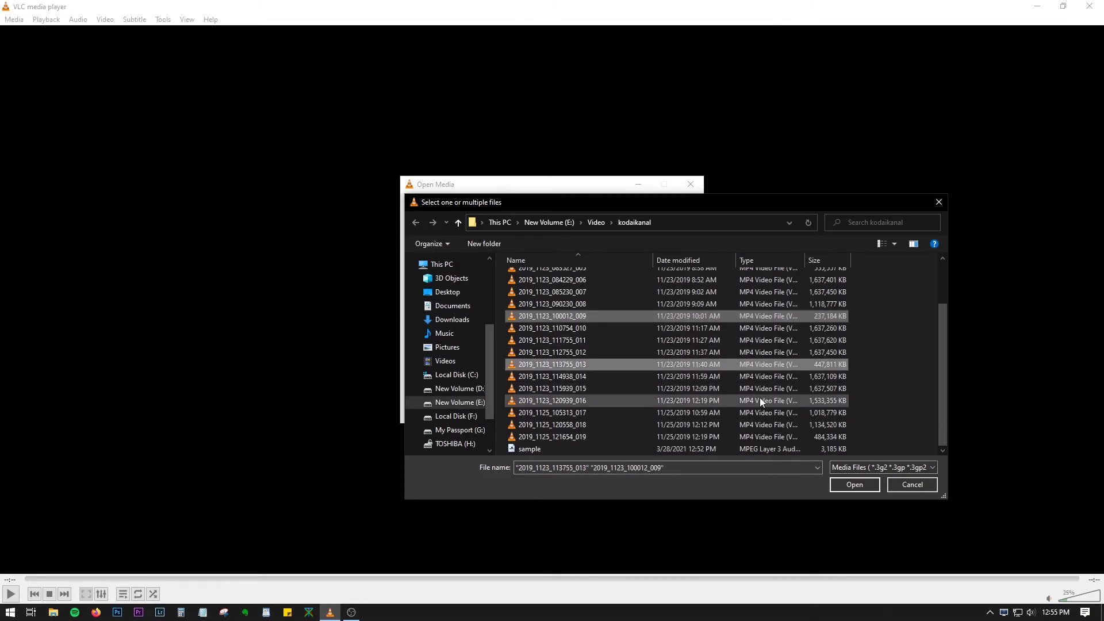
scroll(760, 398, up, 2)
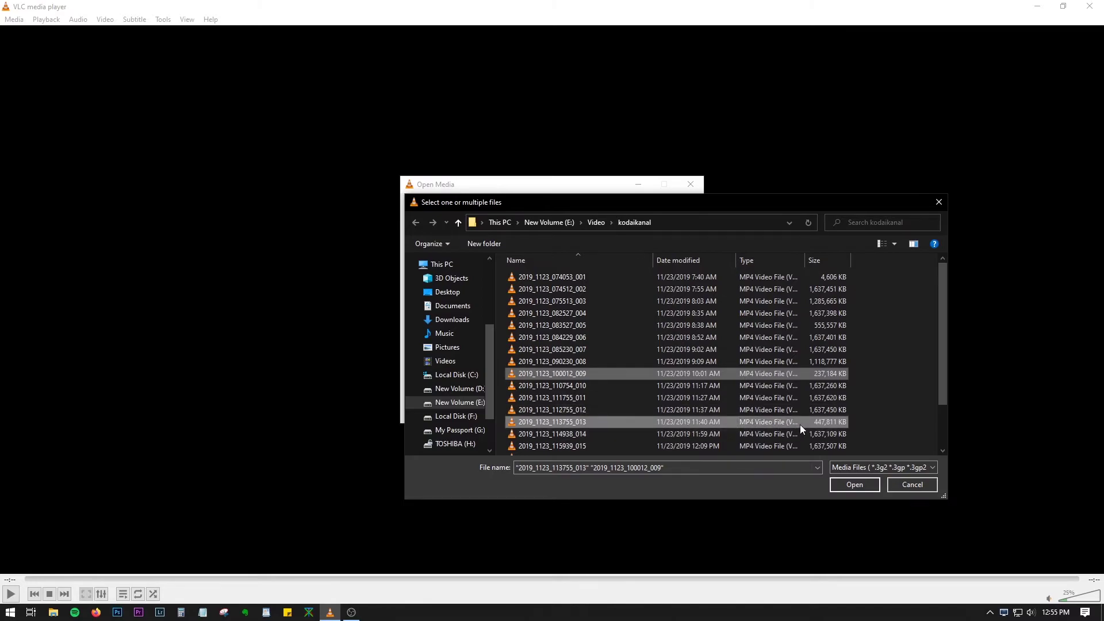
ctrl+click(801, 425)
scroll(799, 425, down, 2)
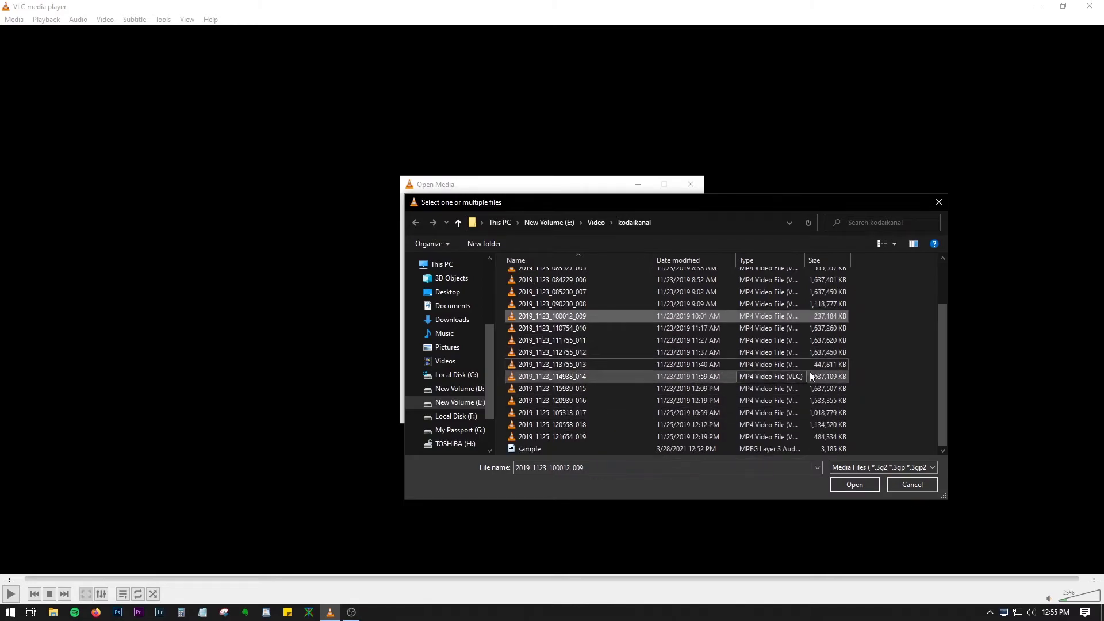
ctrl+click(775, 368)
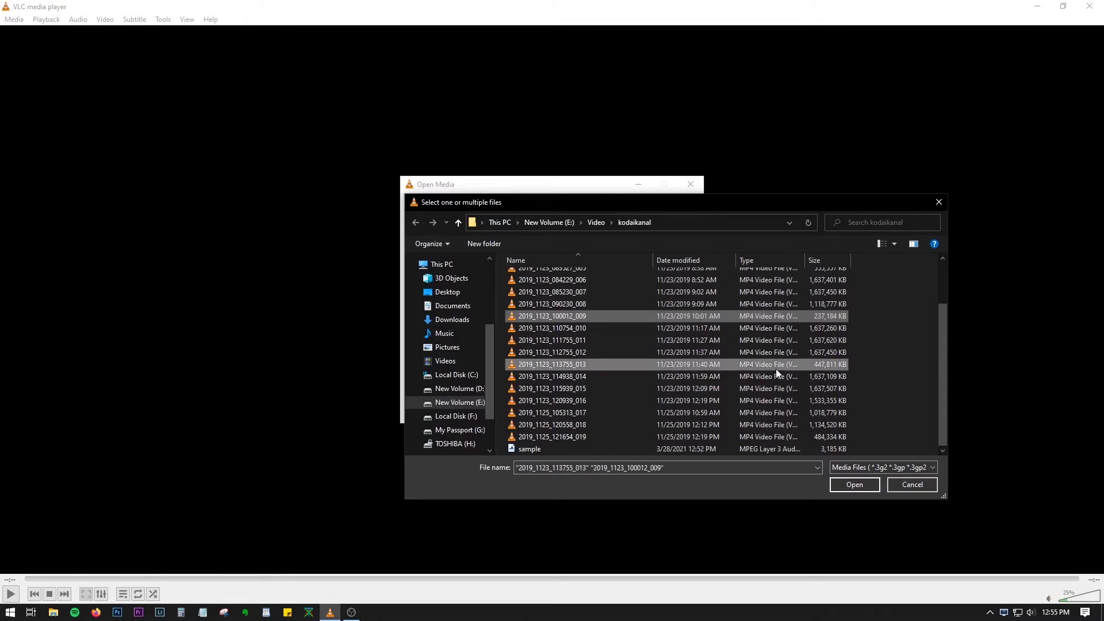
ctrl+click(802, 436)
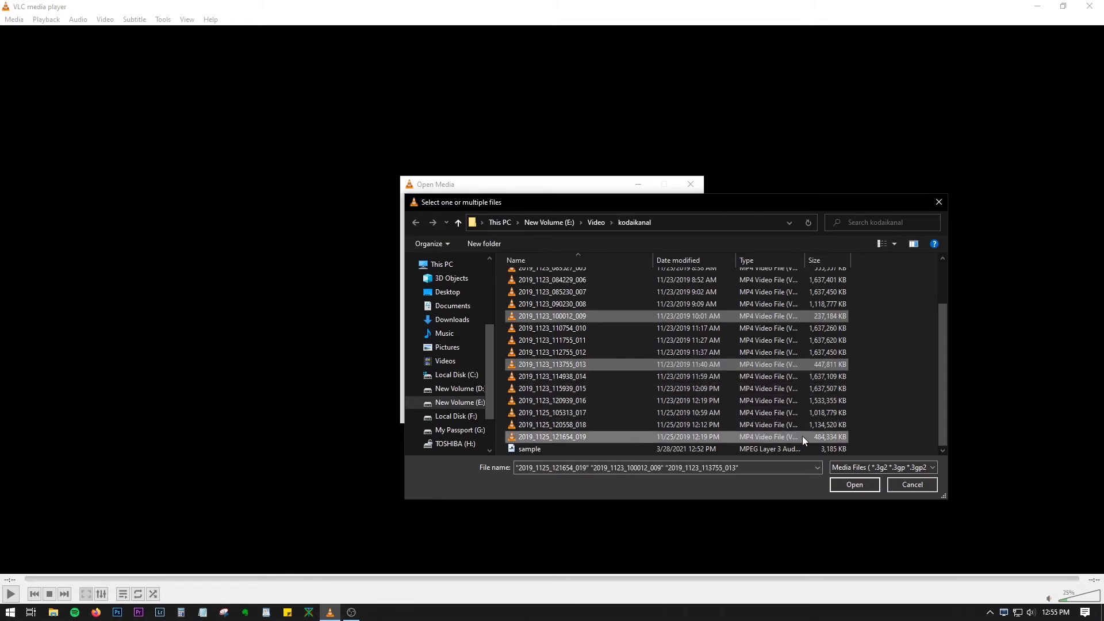
click(855, 485)
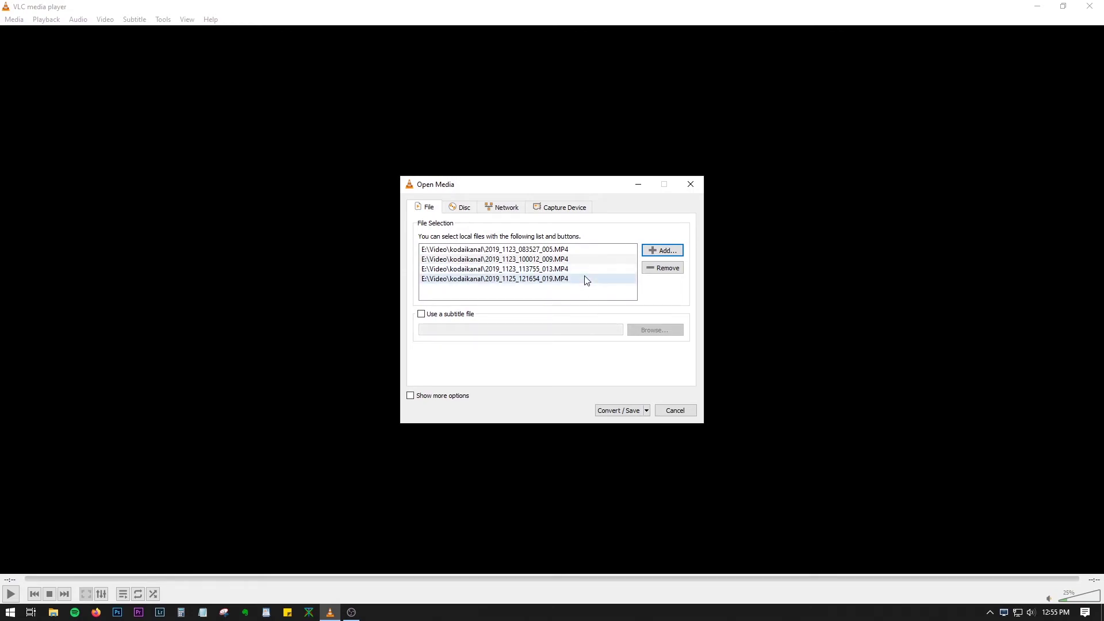
Start the batch conversion of all listed videos with the Audio - MP3 profile
click(616, 412)
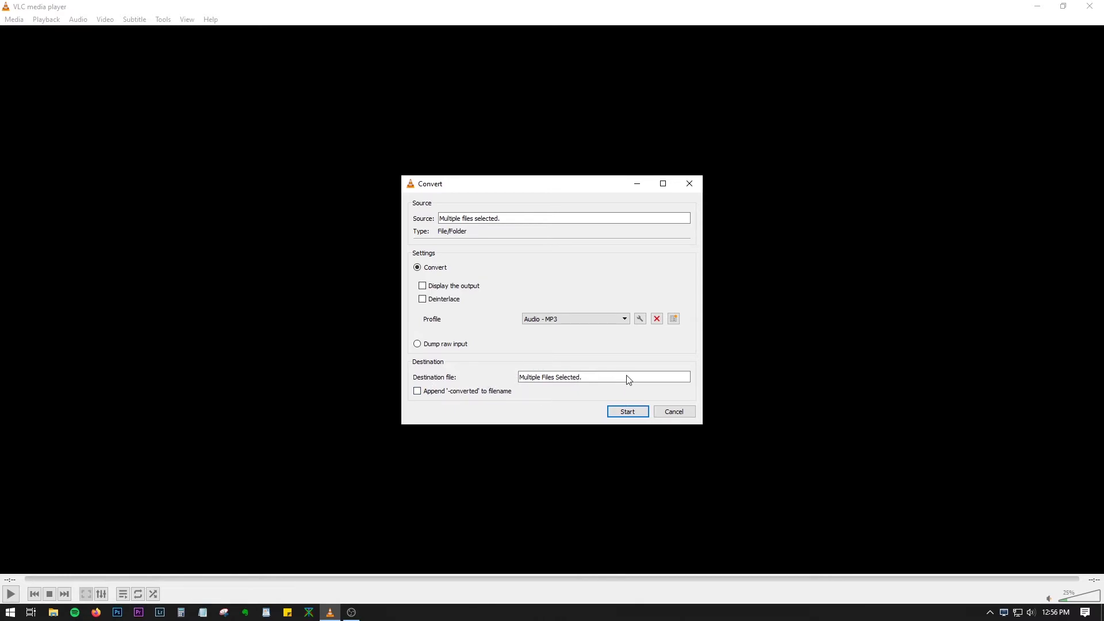
click(627, 412)
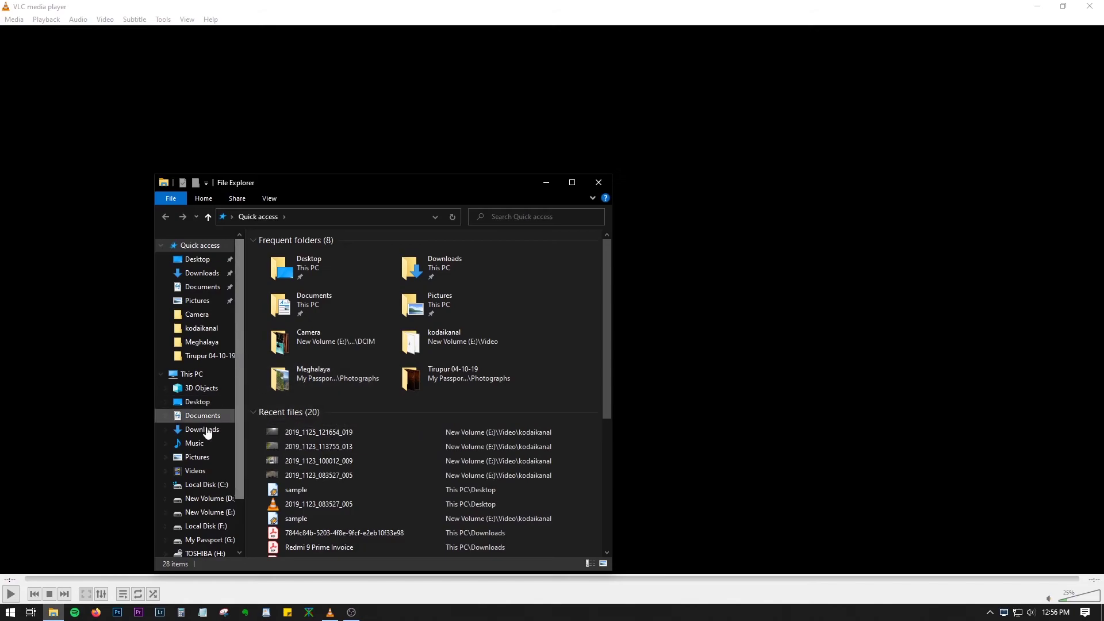
In File Explorer, open the kodaikanal folder inside the Video folder on New Volume (E:)
scroll(200, 537, down, 2)
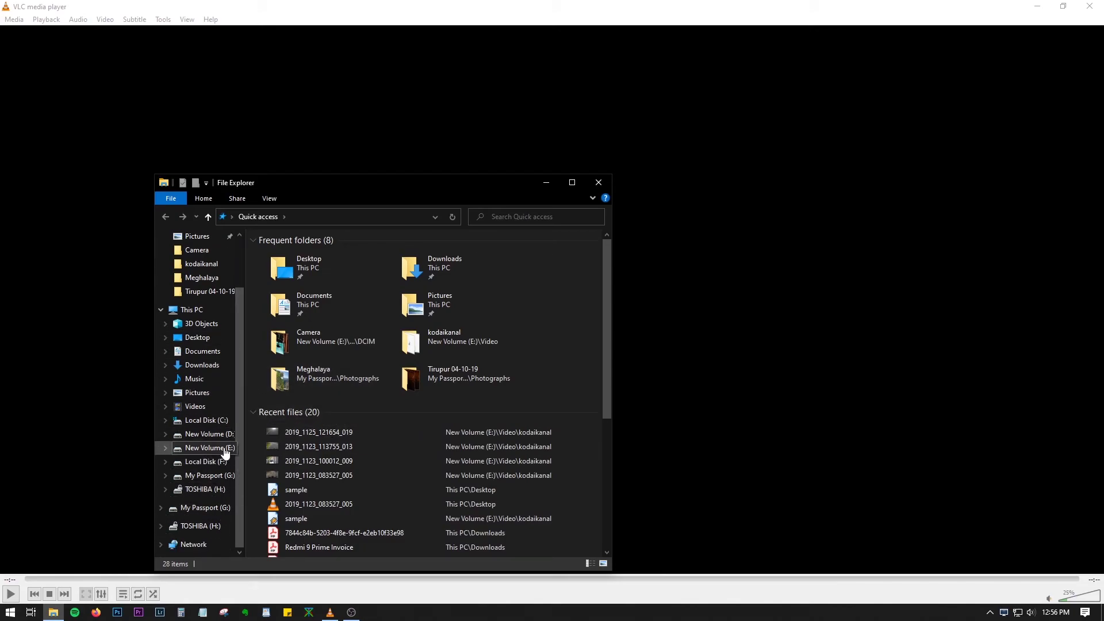
click(224, 450)
click(579, 355)
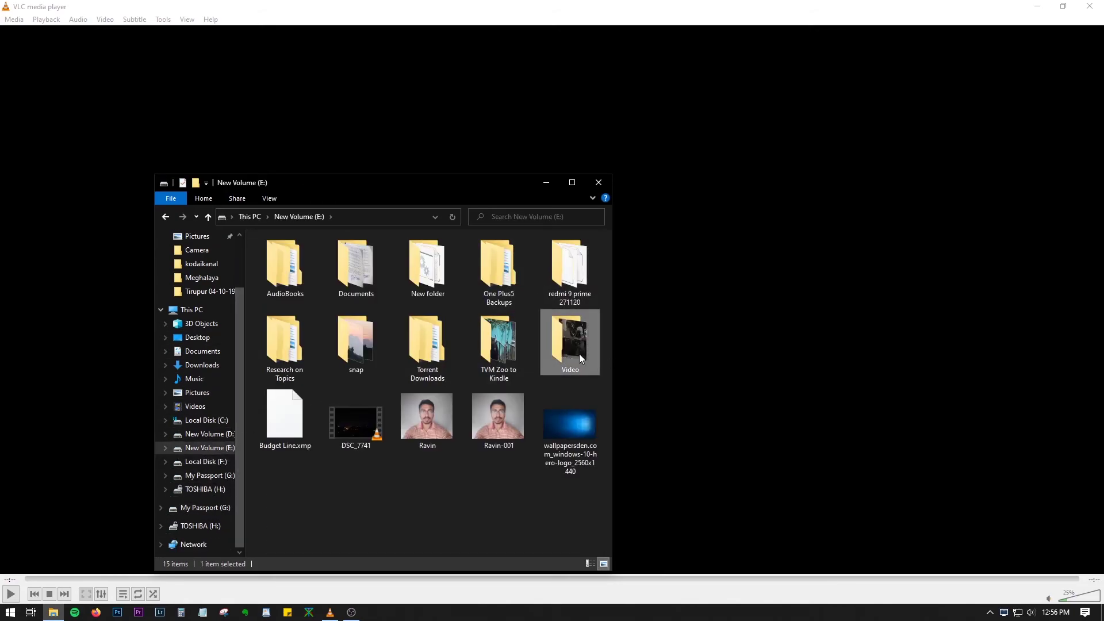
double_click(578, 353)
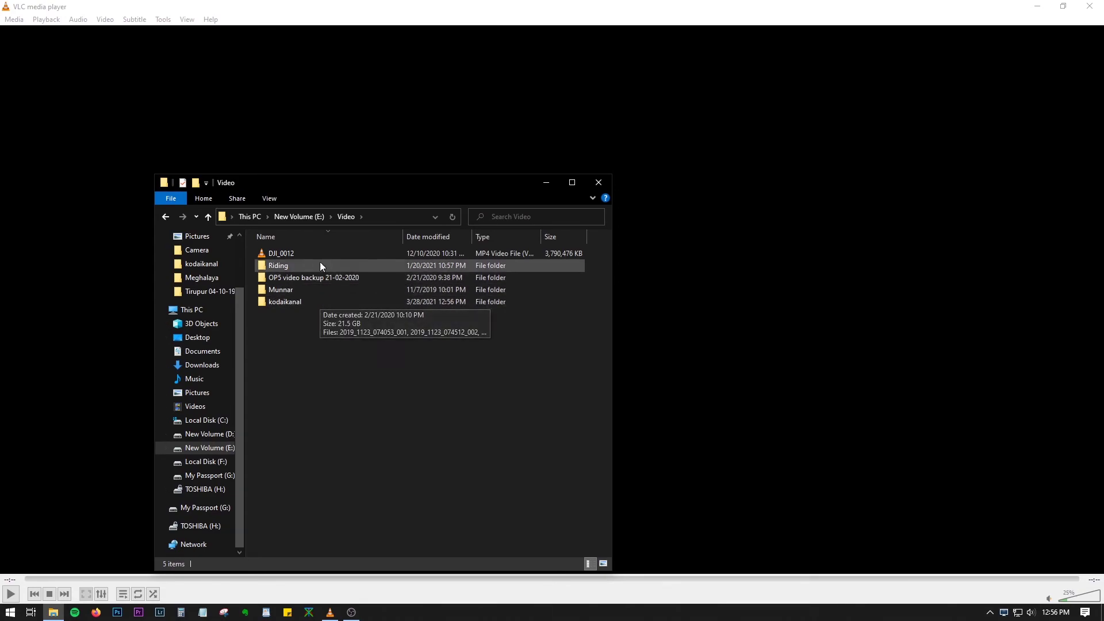
double_click(334, 300)
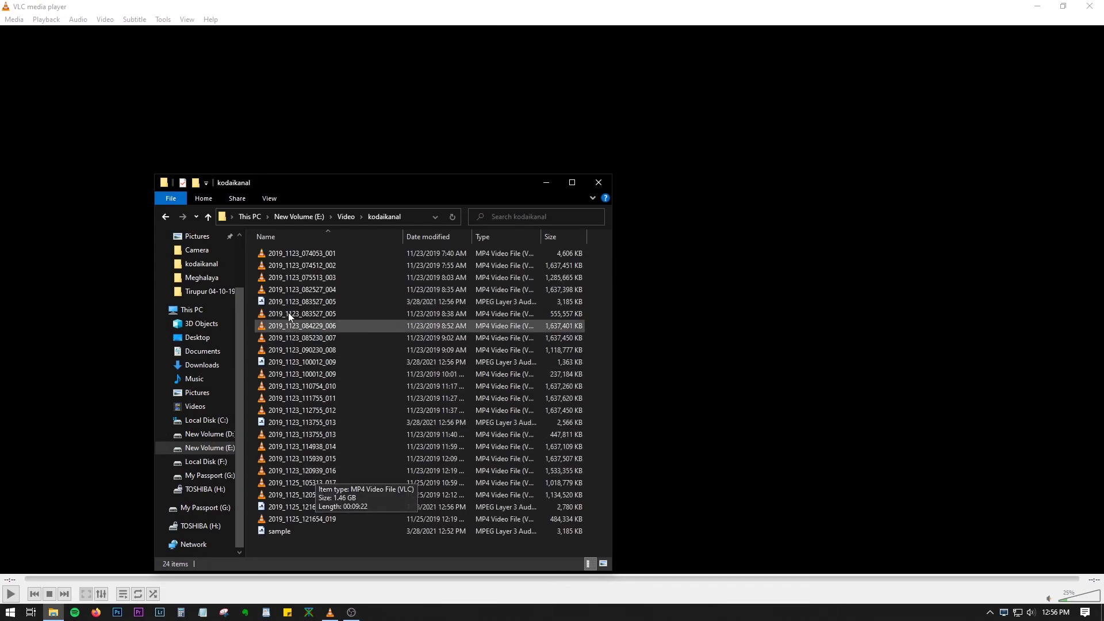
Check the converted MP3 files 2019_1123_083527_005, 2019_1123_100012_009, 2019_1123_113755_013 and 2019_1125_121654_019 among the source videos, and return to the desktop
click(301, 302)
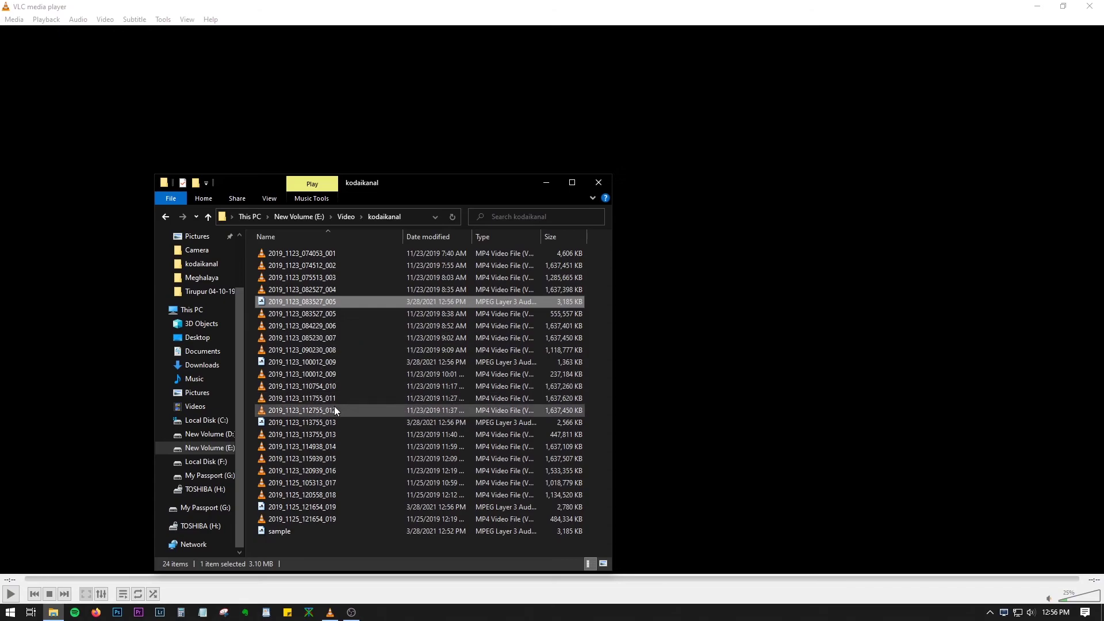
click(345, 362)
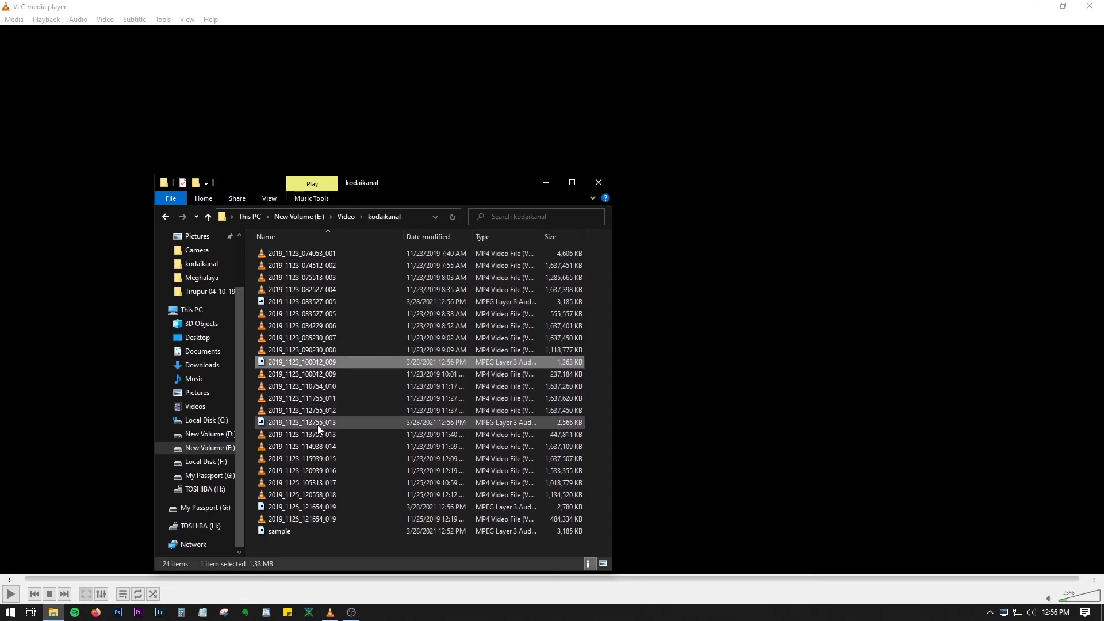
click(317, 425)
click(320, 507)
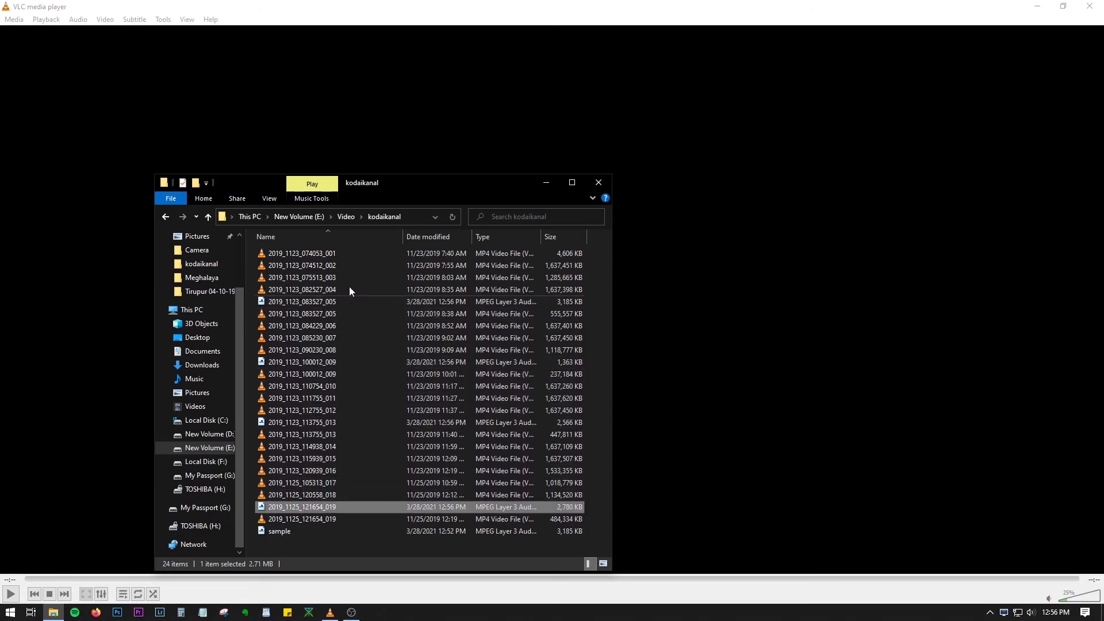
click(344, 300)
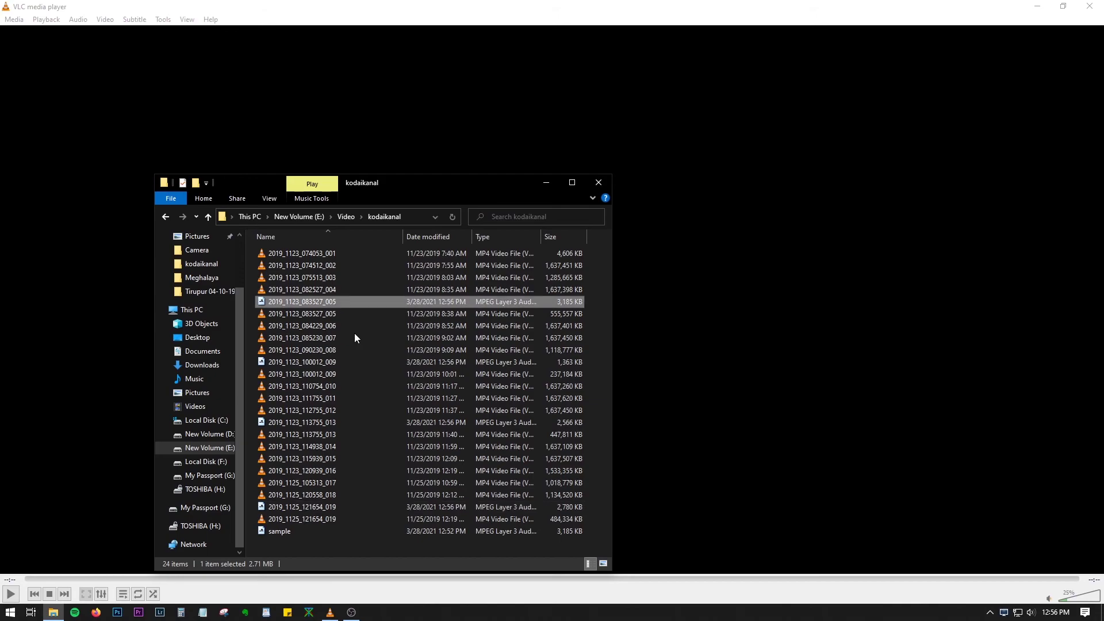
click(358, 363)
click(344, 424)
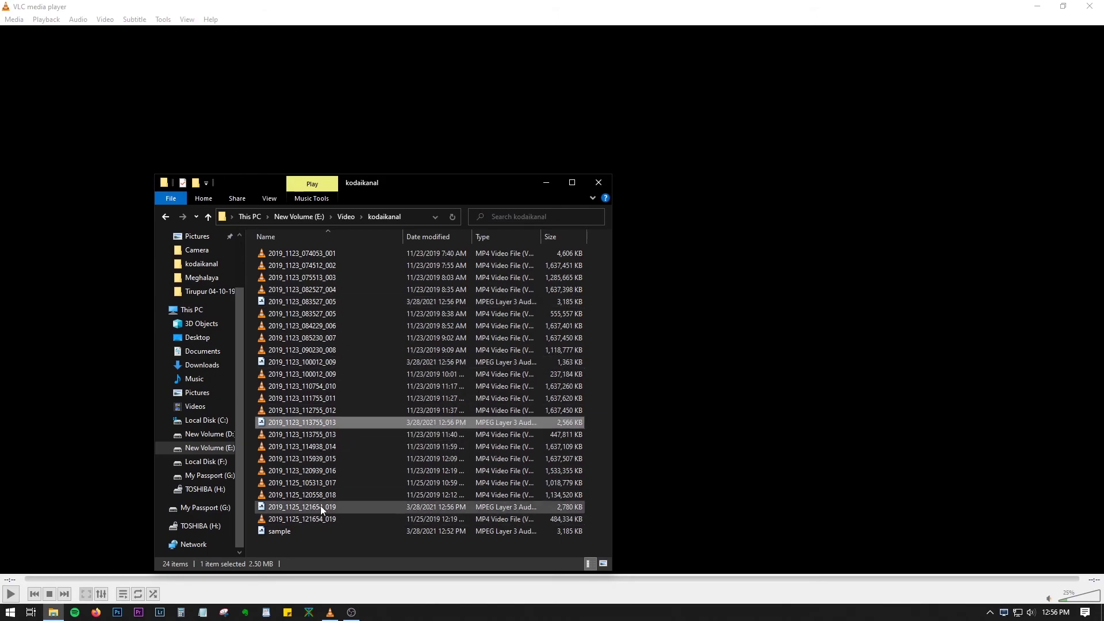
click(320, 506)
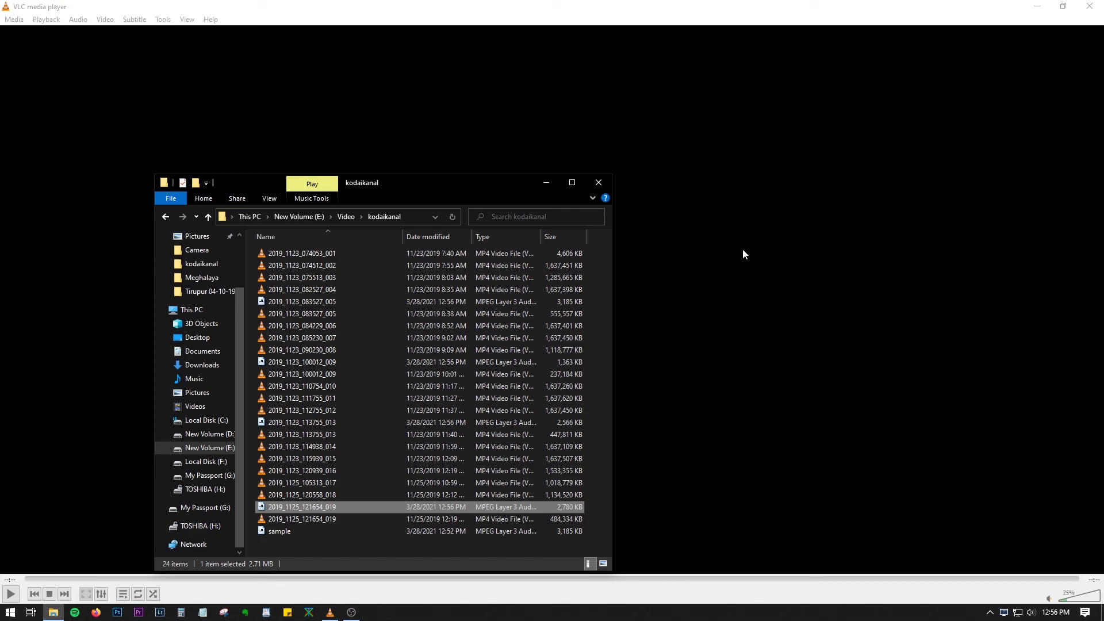
key(super+d)
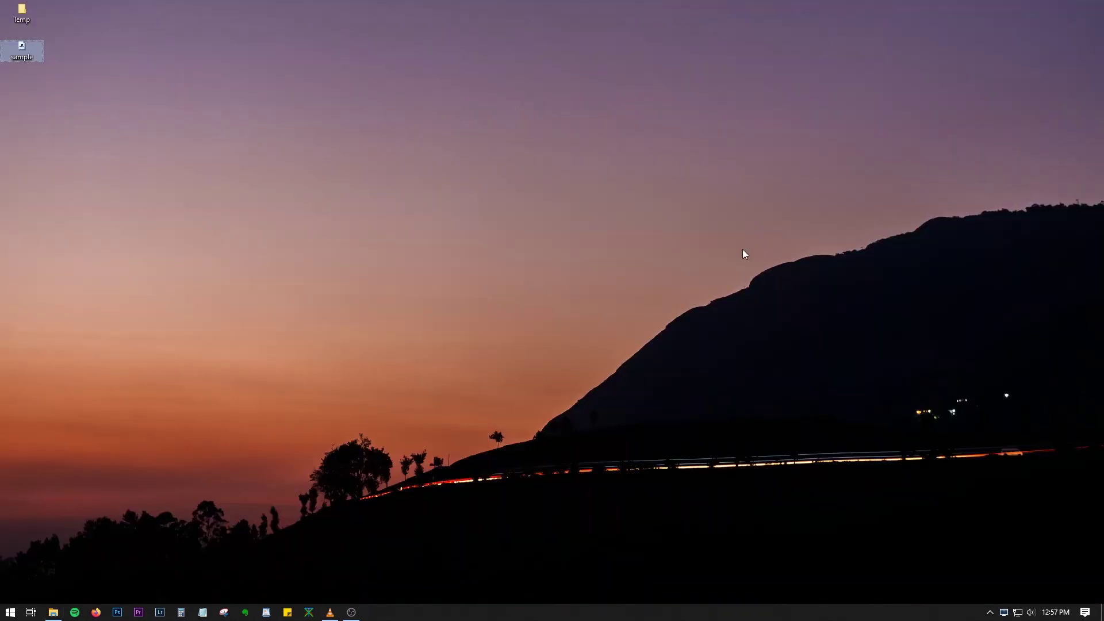